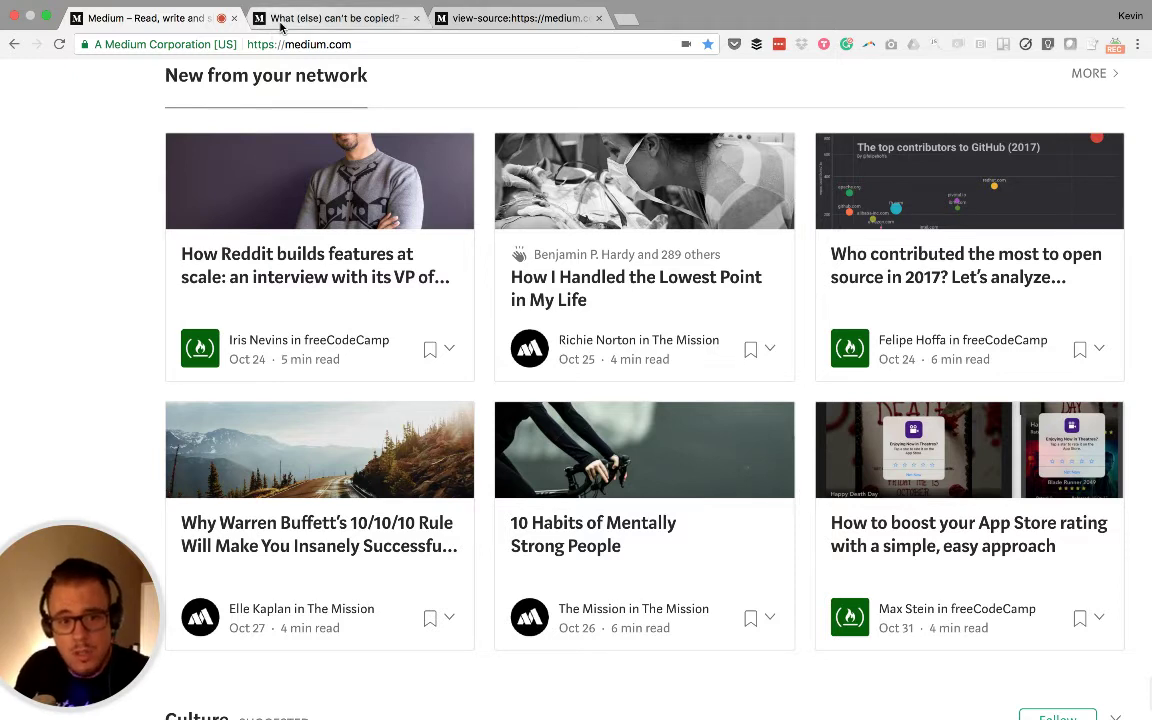
- Inspect the article's 'better than free' link to reveal its nofollow attribute, then close DevTools
left_click(330, 18)
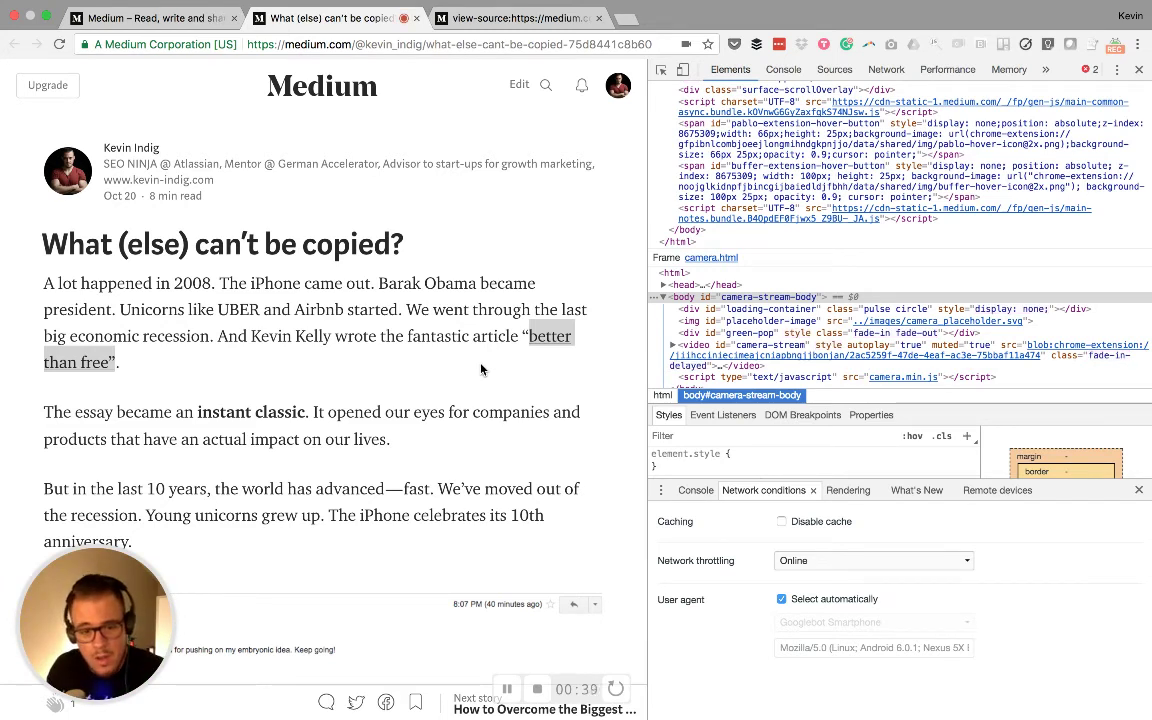
right_click(549, 340)
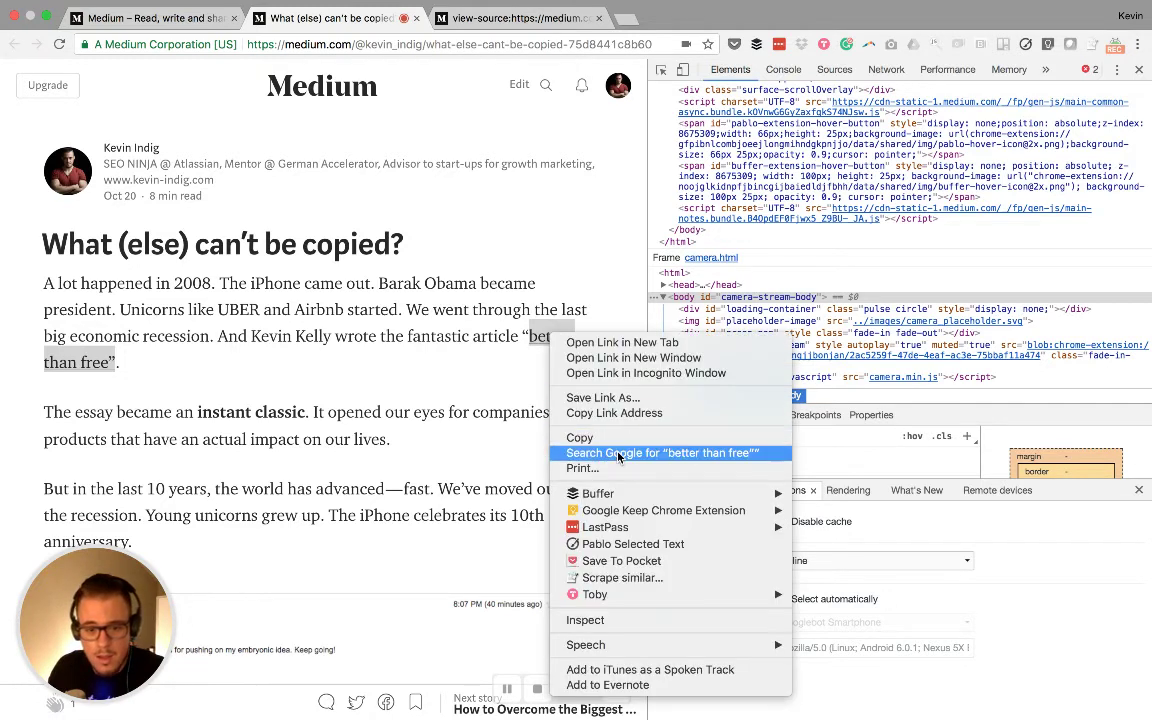
left_click(645, 620)
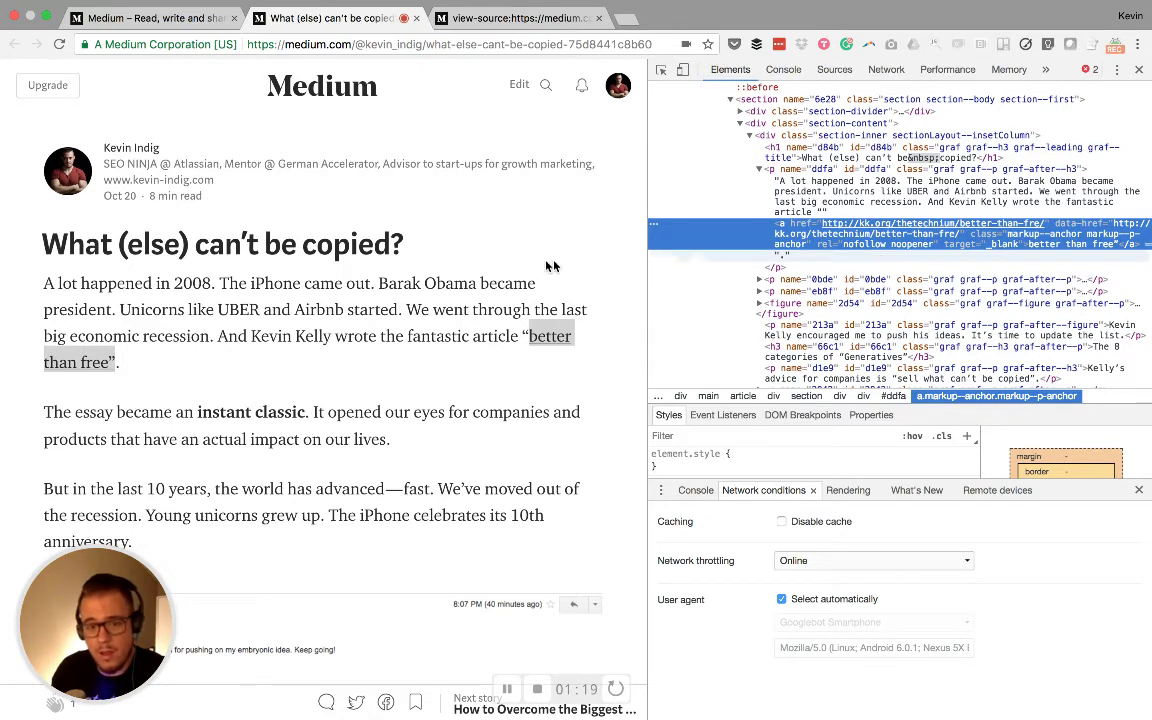
left_click(1138, 69)
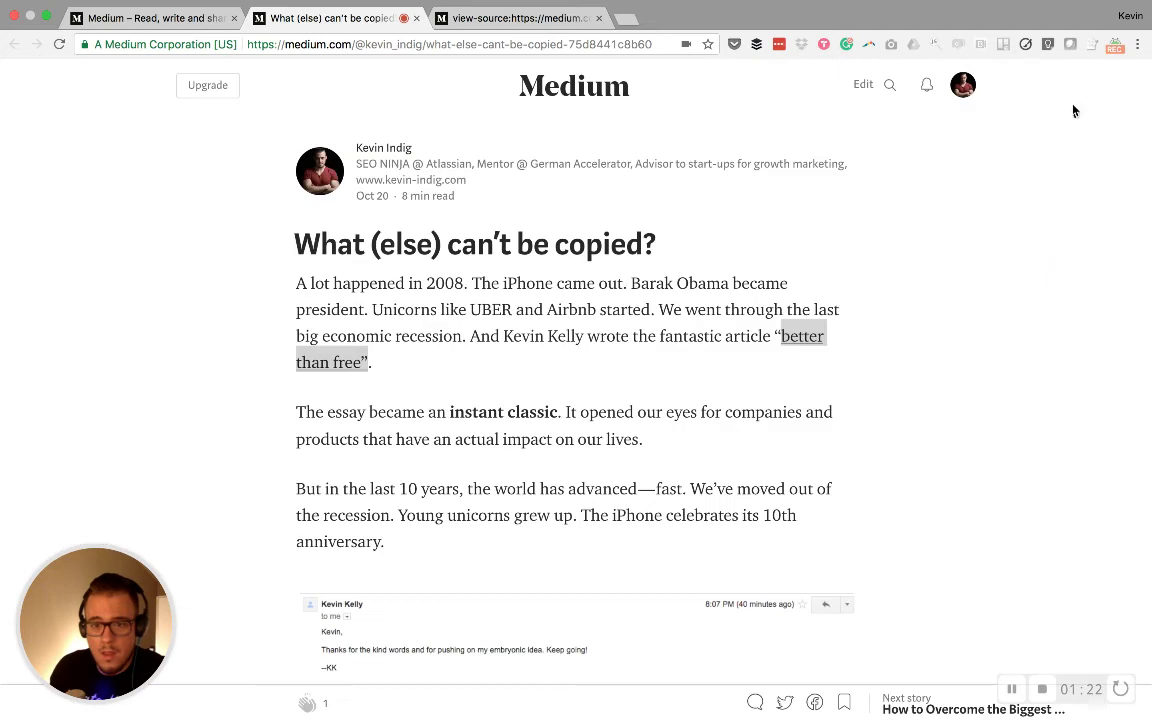
- Visit Import a story via Stories, then view the article's page source and start a search
left_click(965, 90)
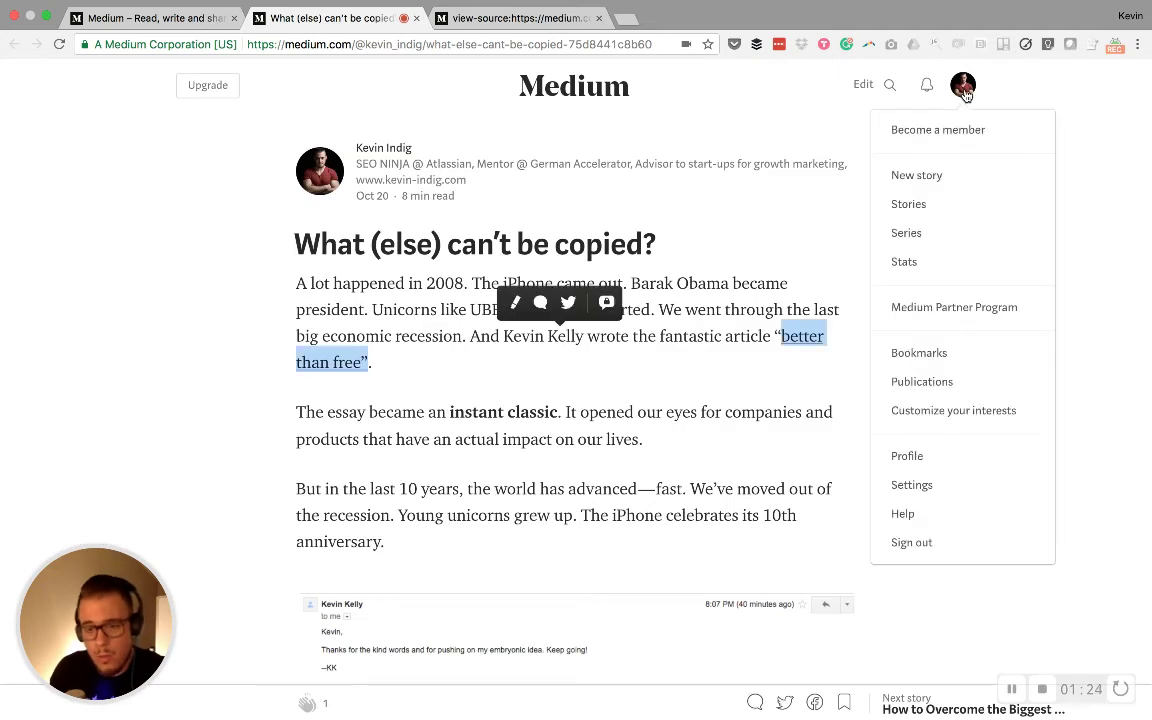
left_click(909, 204)
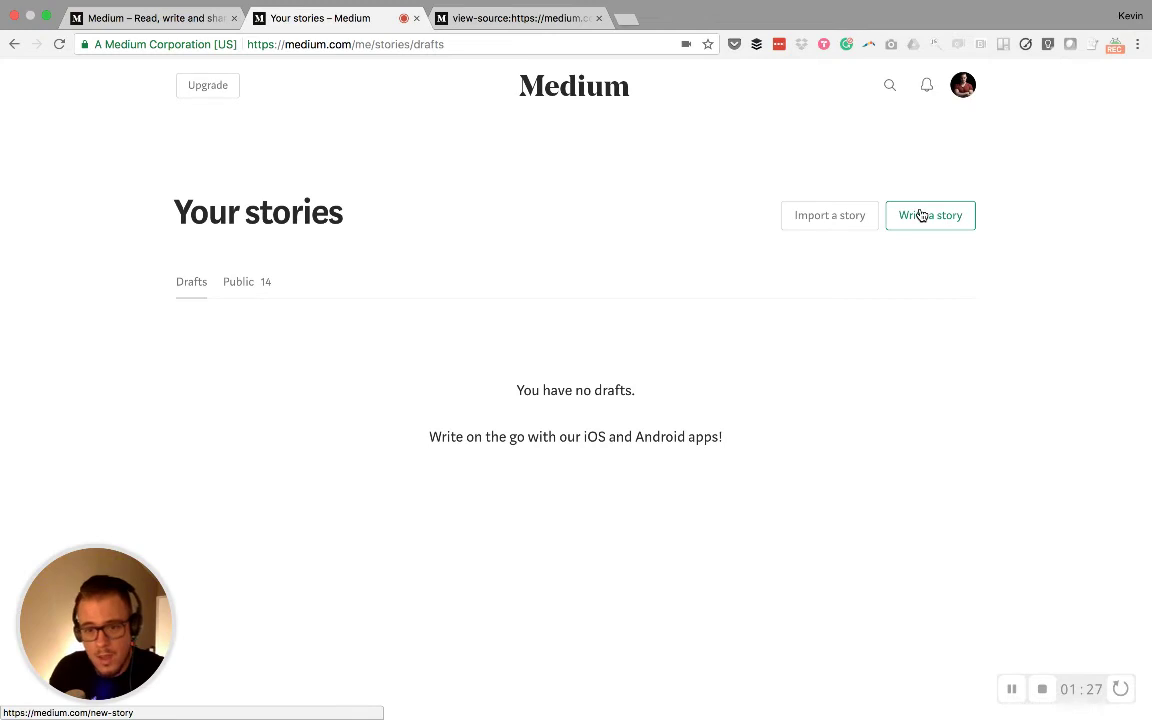
left_click(851, 226)
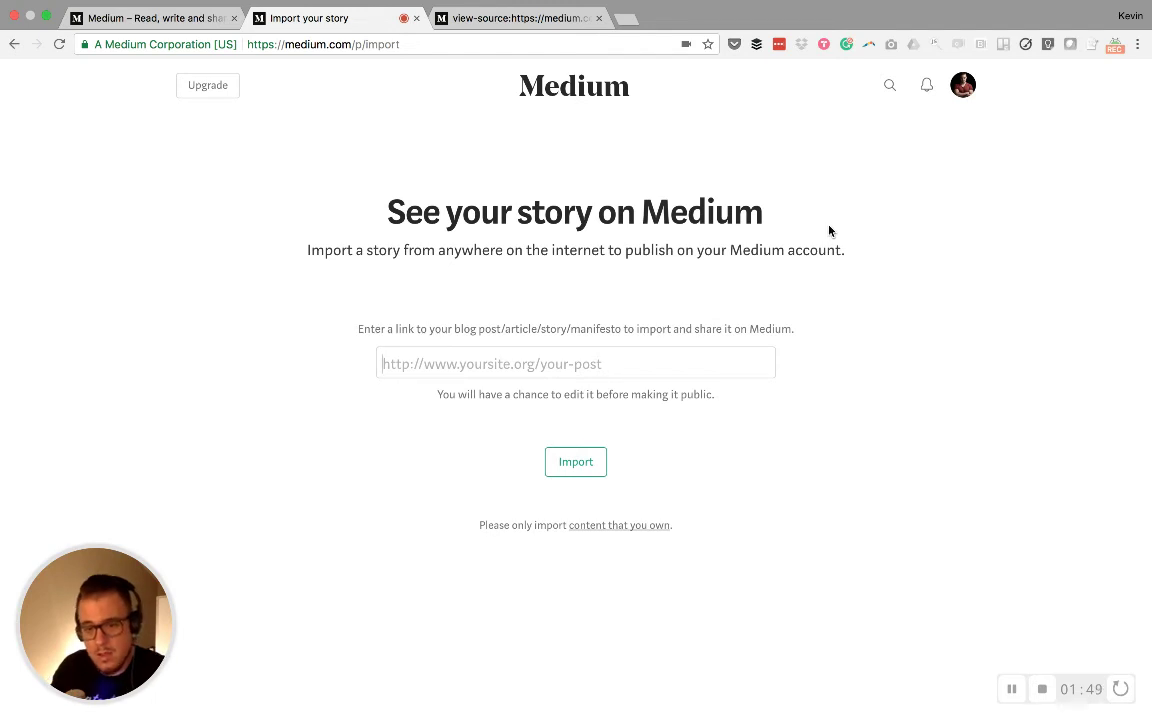
left_click(484, 20)
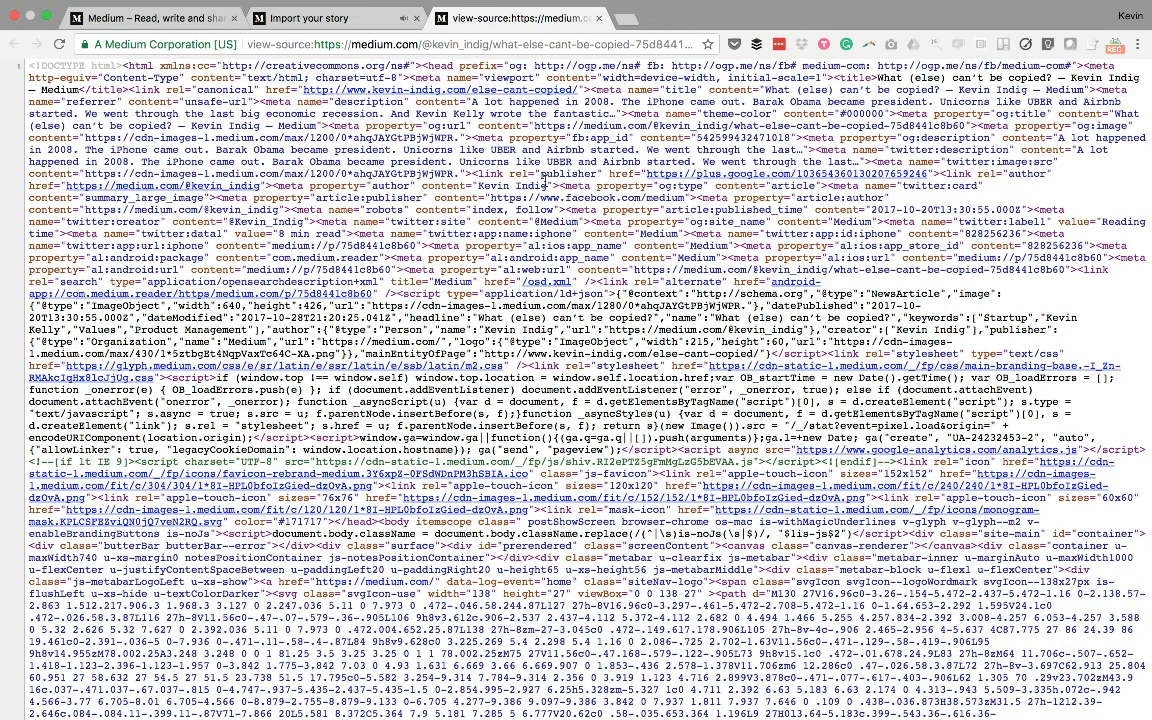
key("ctrl+f")
type("canocani")
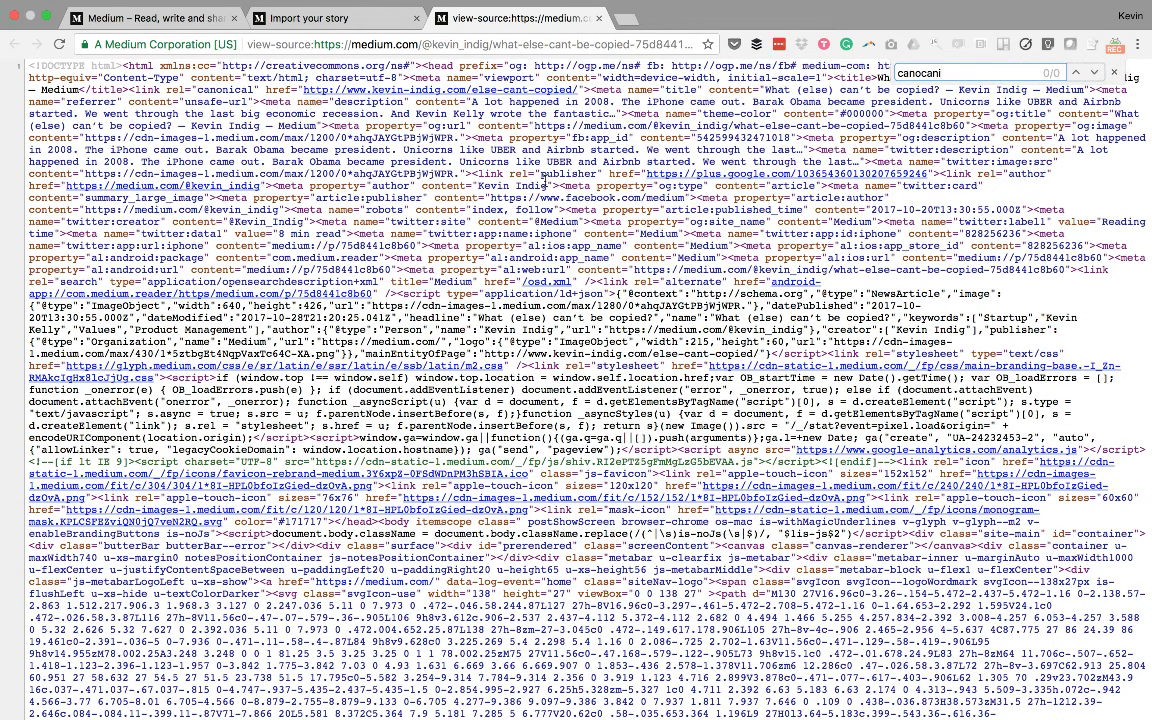
- Search the source for 'cano' and highlight the canonical link tag pointing to kevin-indig.com
key("BackSpace")
key("BackSpace")
key("BackSpace")
left_click_drag(130, 89, 590, 91)
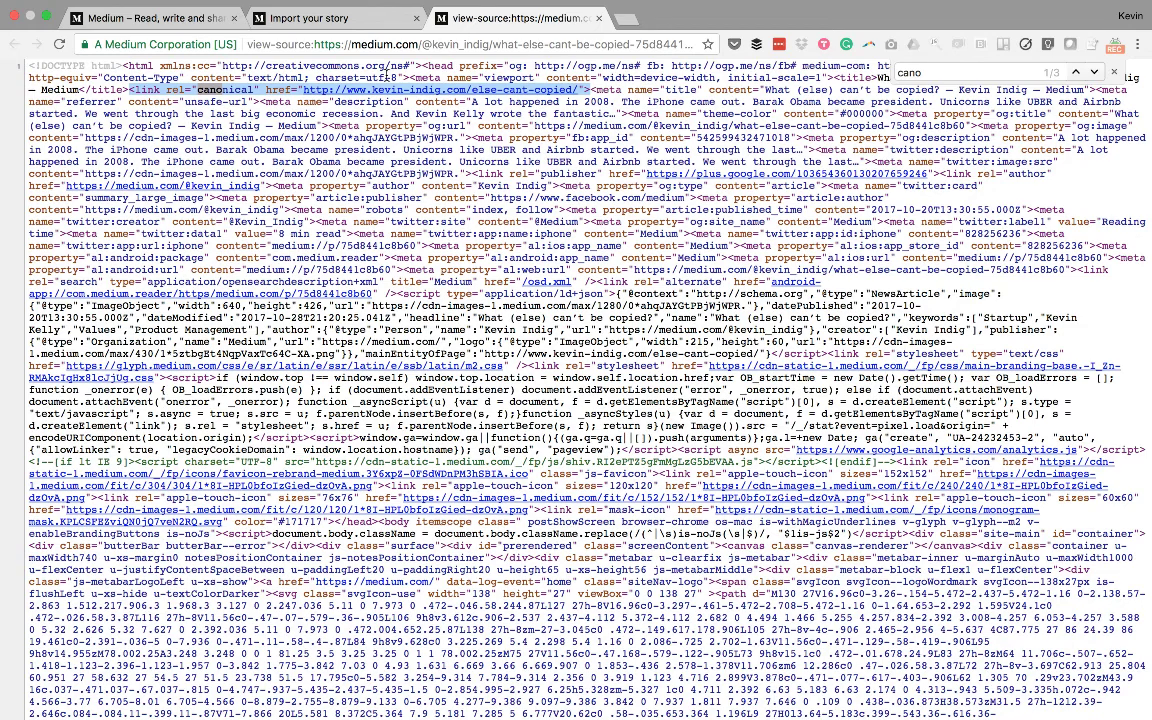
- Briefly revisit the story import page, then return to the Medium home feed
left_click(309, 18)
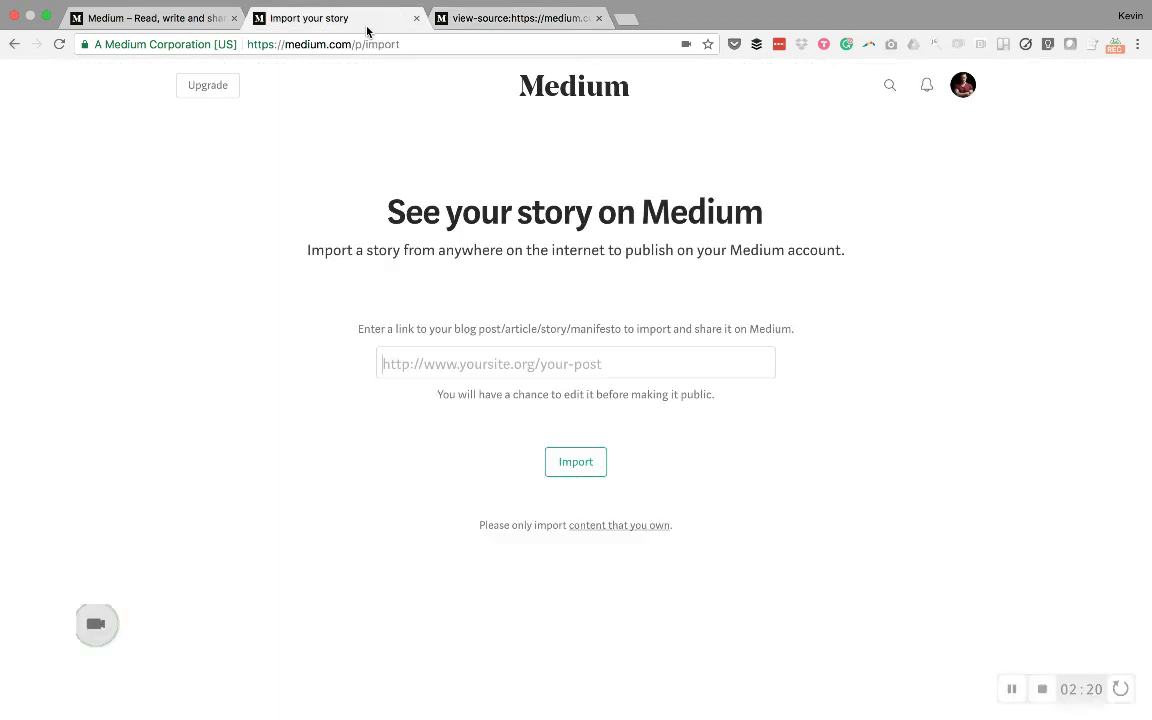
left_click(155, 18)
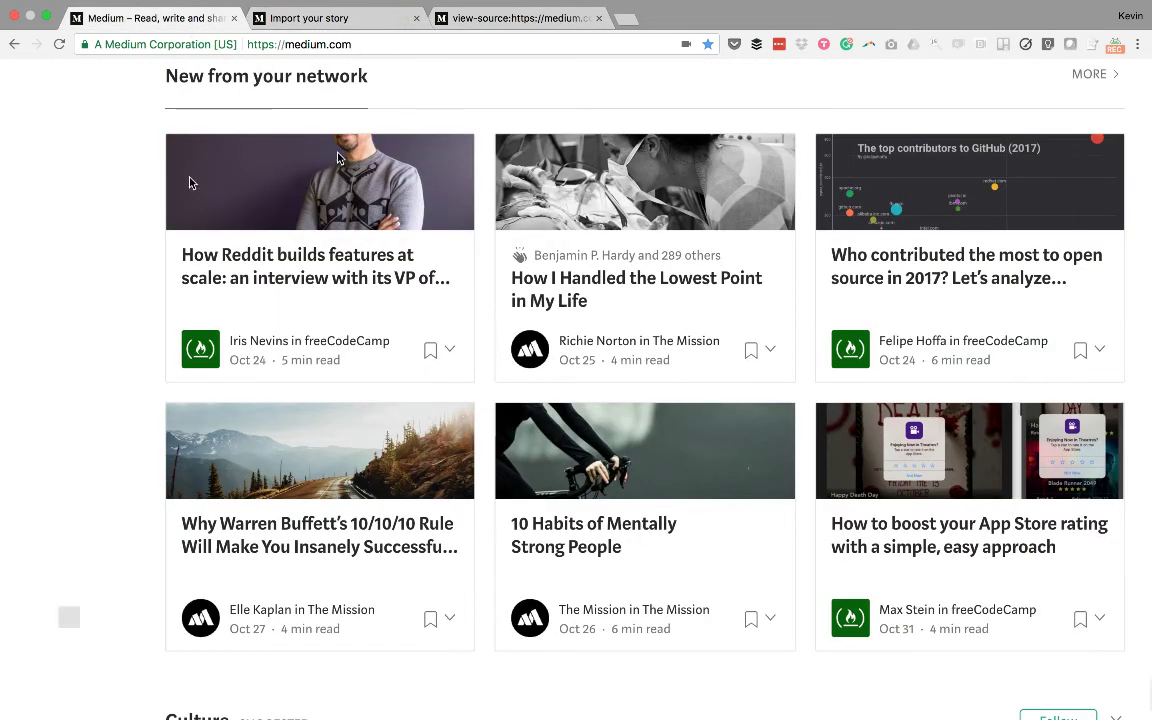